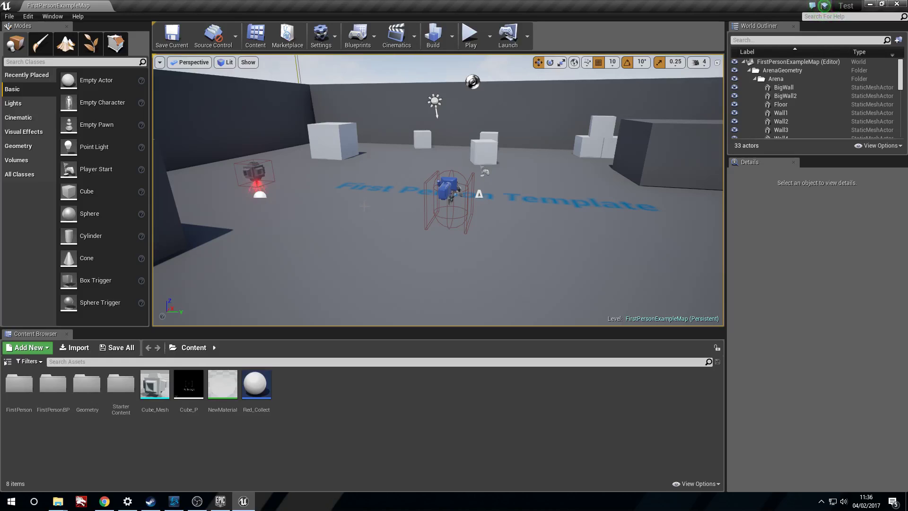
Fly the viewport camera toward the character
mouse_move(365, 206)
right_down()
mouse_move(398, 207)
mouse_move(398, 190)
mouse_move(426, 190)
mouse_move(408, 214)
right_up()
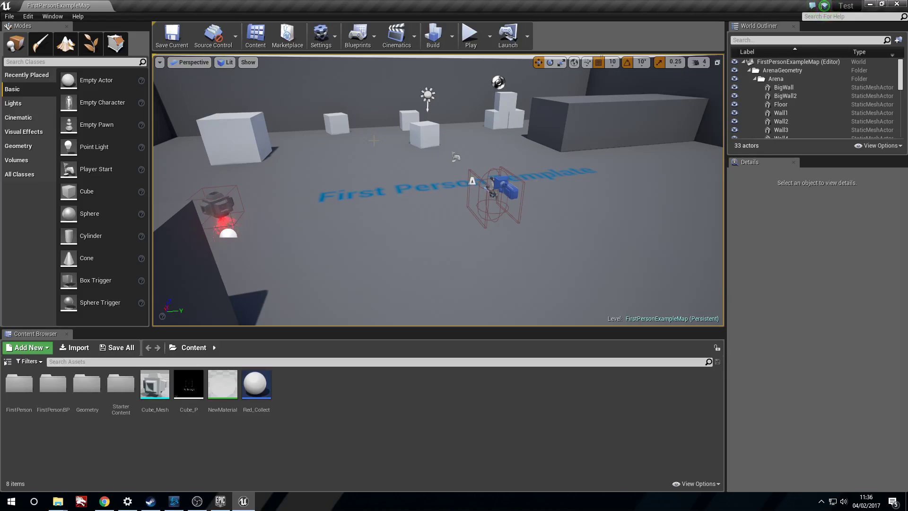
Open the import dialog, leave the file type on All Files, and close it without importing
click(69, 348)
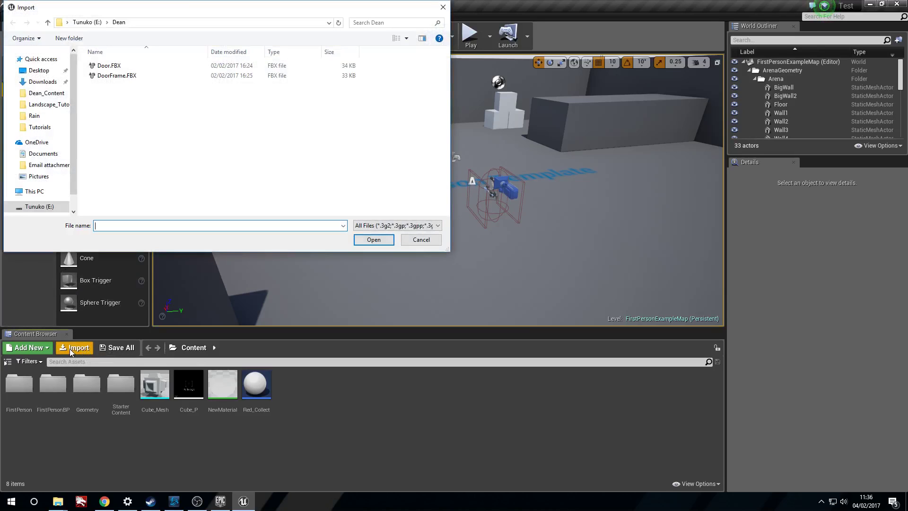
click(374, 226)
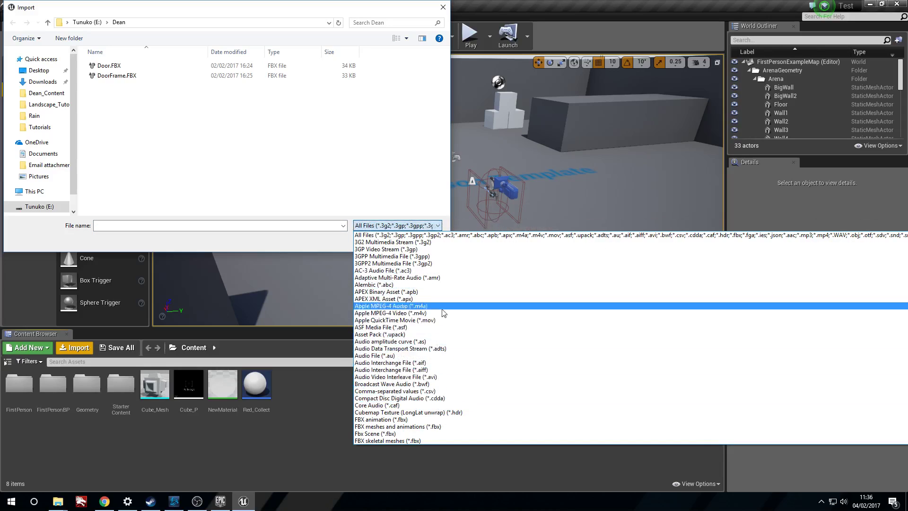
click(374, 126)
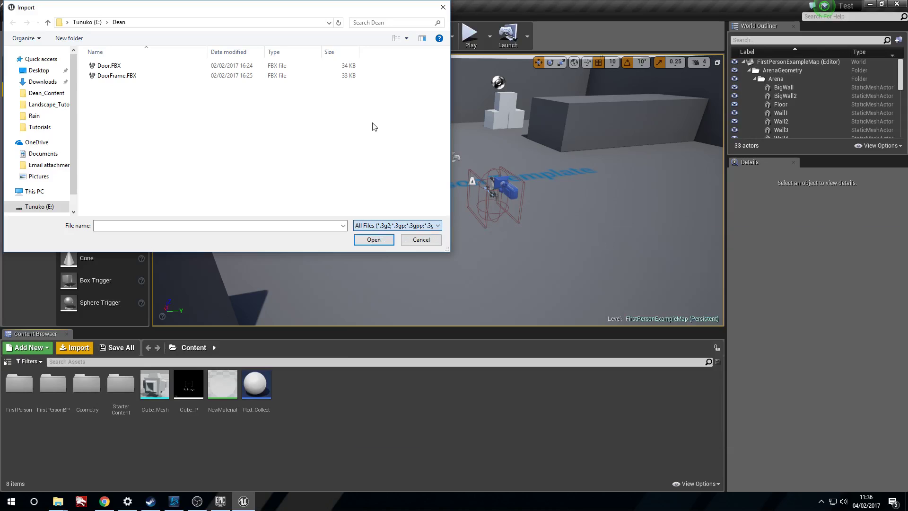
click(442, 10)
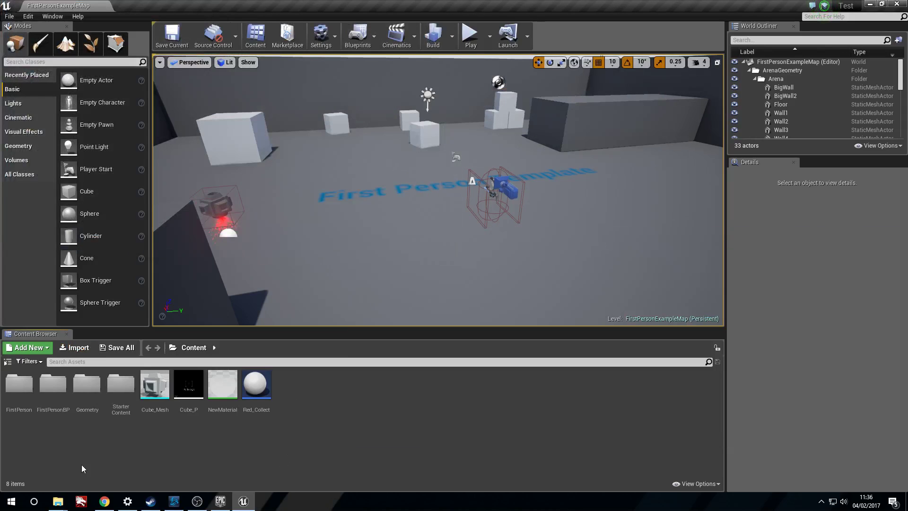
mouse_move(58, 501)
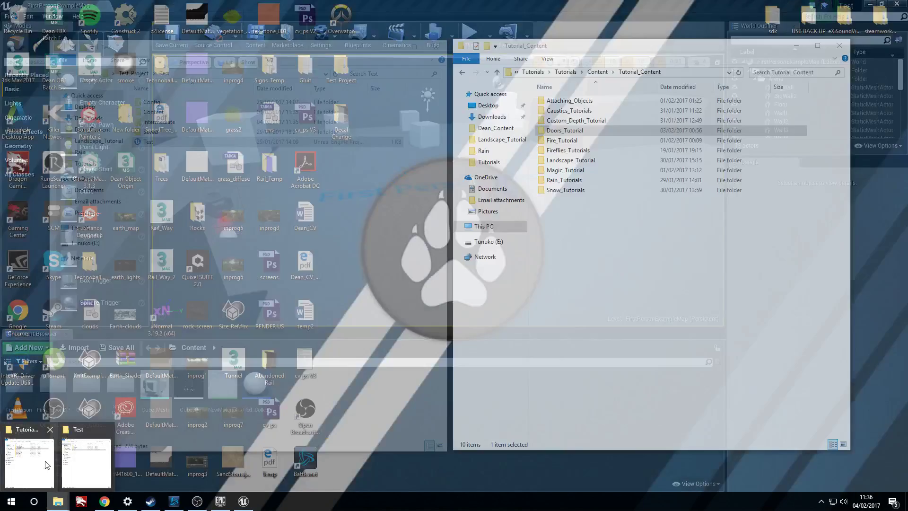
Copy the Doors_Tutorial folder from Tutorial_Content in File Explorer
click(45, 465)
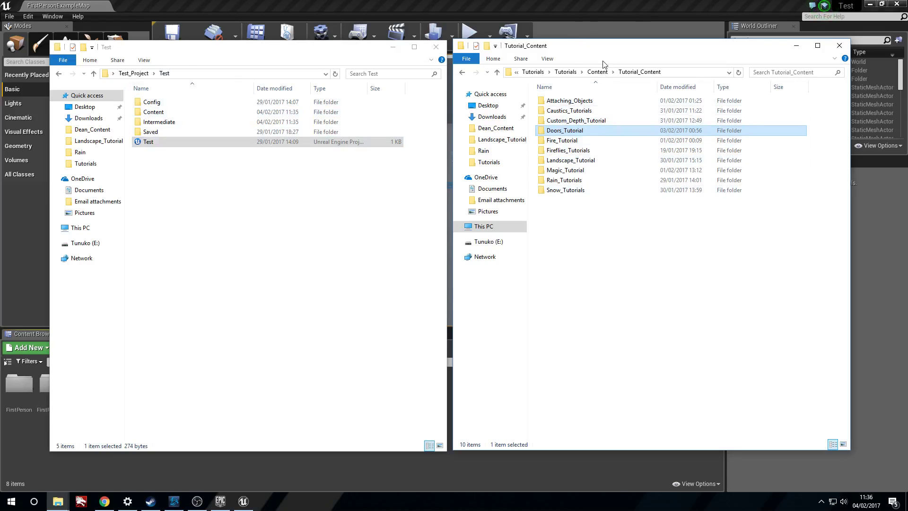
double_click(566, 131)
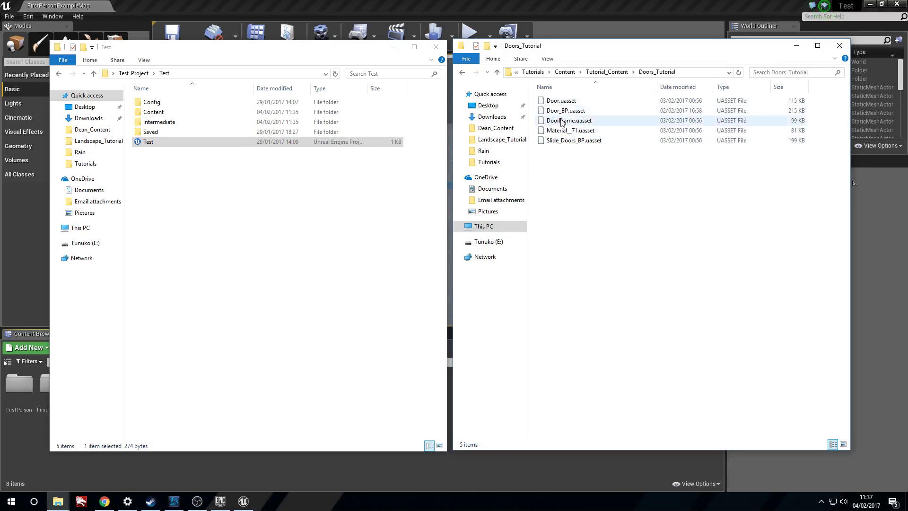
click(607, 72)
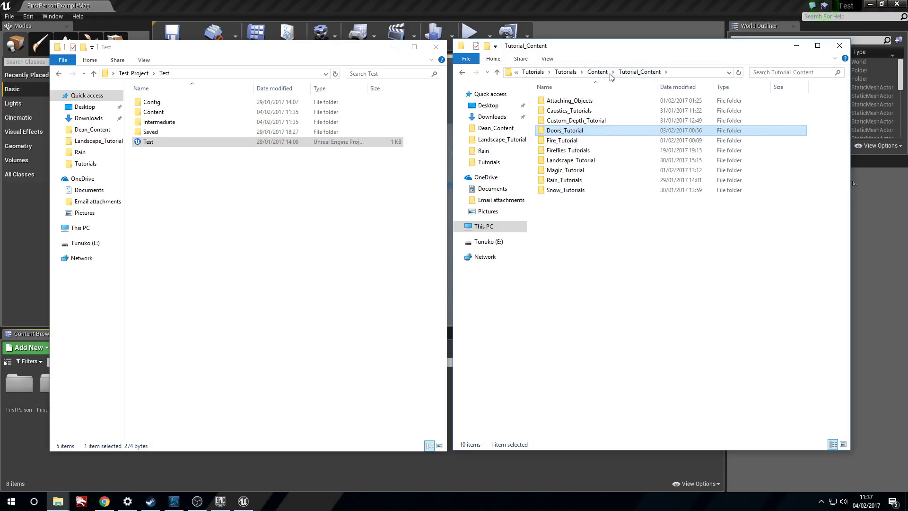
right_click(567, 132)
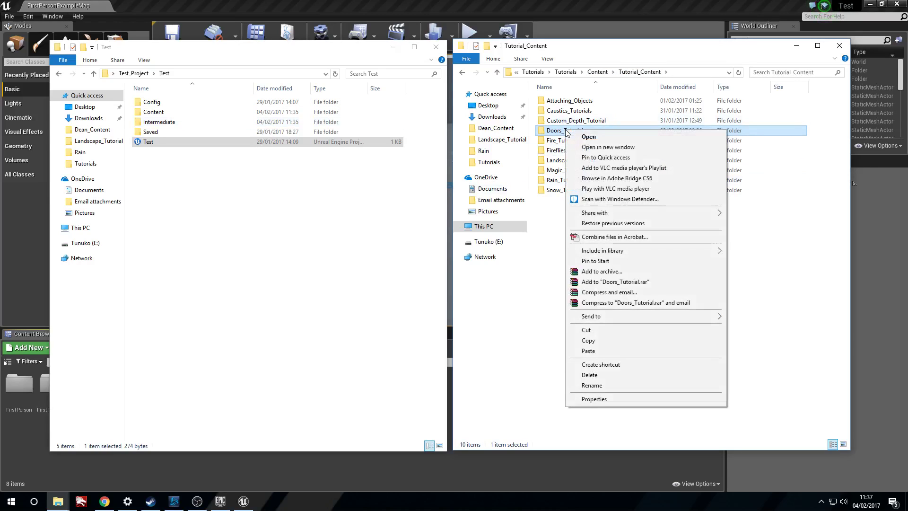
click(588, 340)
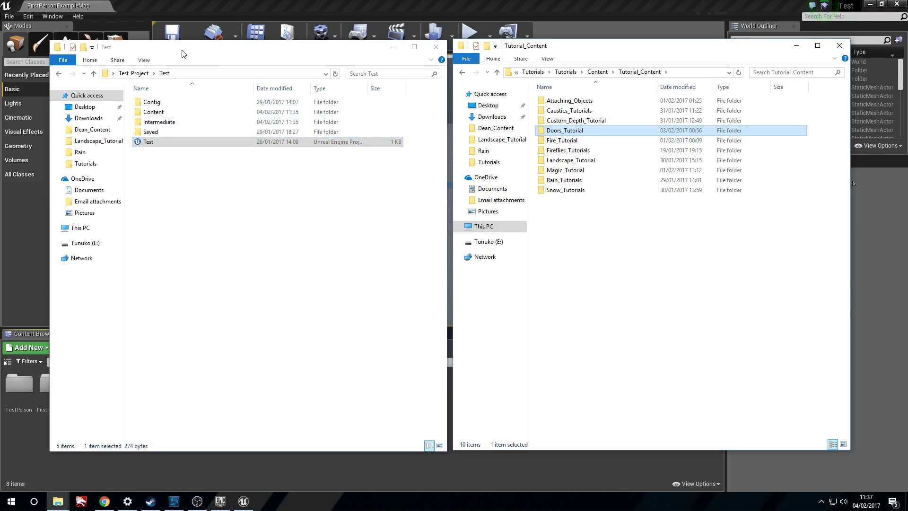
Paste Doors_Tutorial into the Test project's Content folder and close both Explorer windows
drag(182, 54, 181, 56)
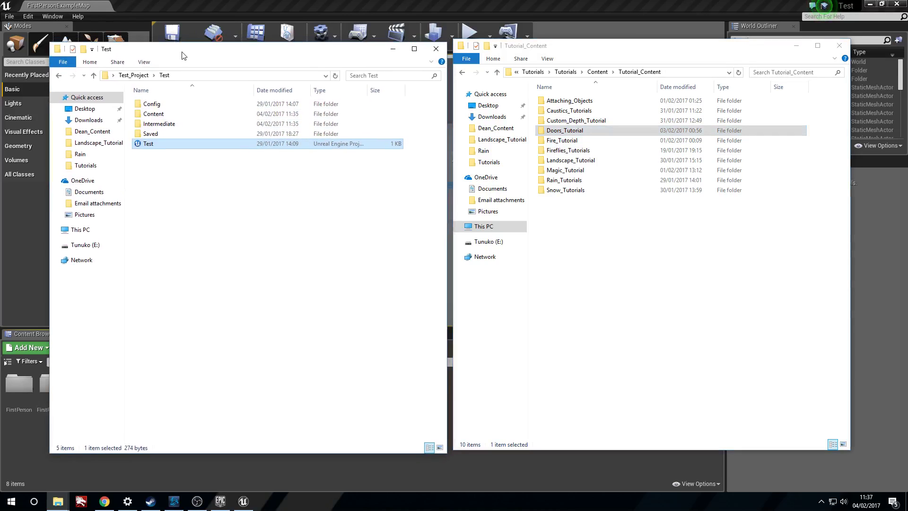
double_click(155, 117)
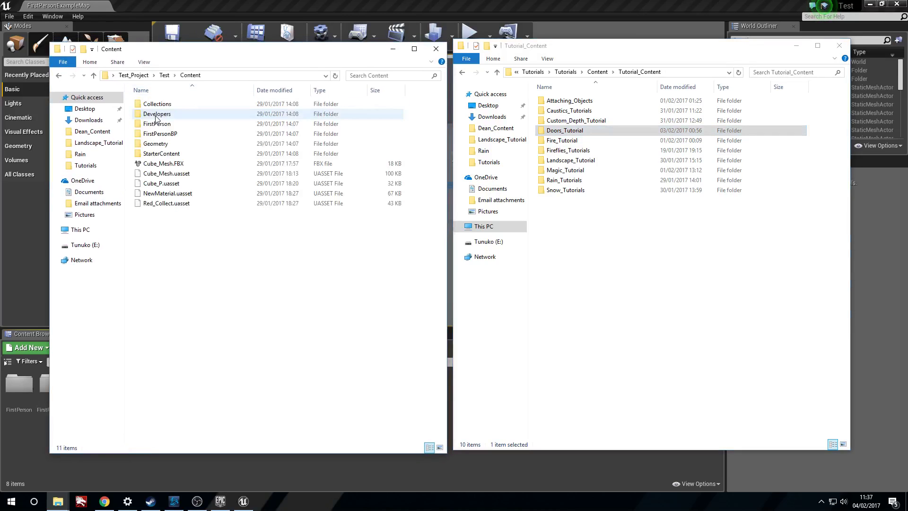
right_click(160, 246)
click(186, 305)
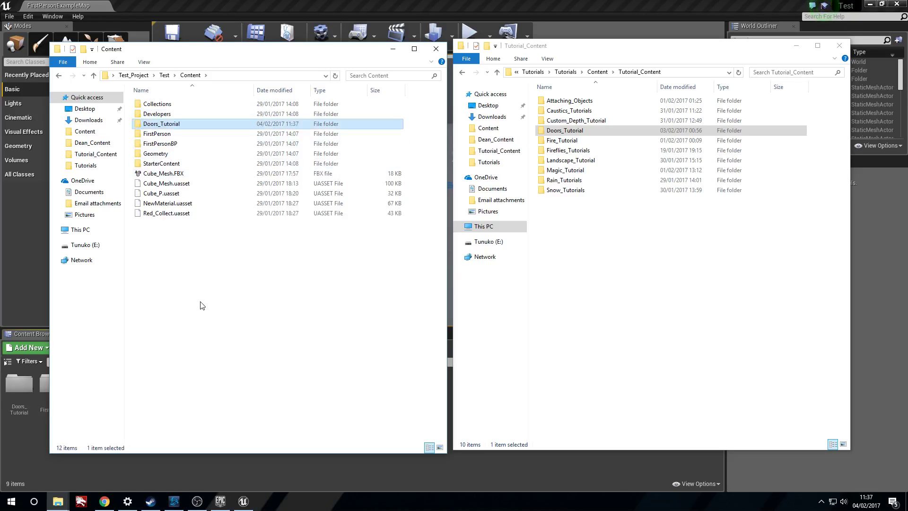
click(393, 49)
click(795, 45)
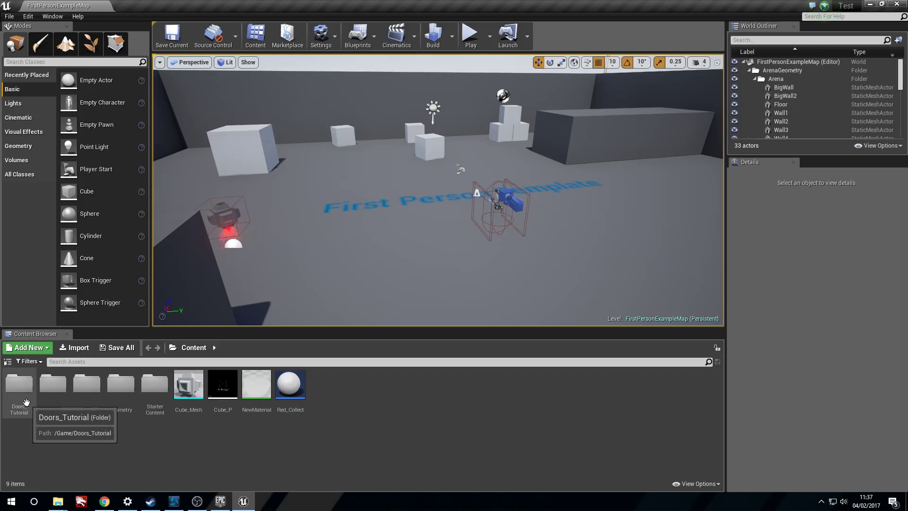
Drop a Slide_Doors_BP actor near the template text and open its Blueprint editor
double_click(26, 402)
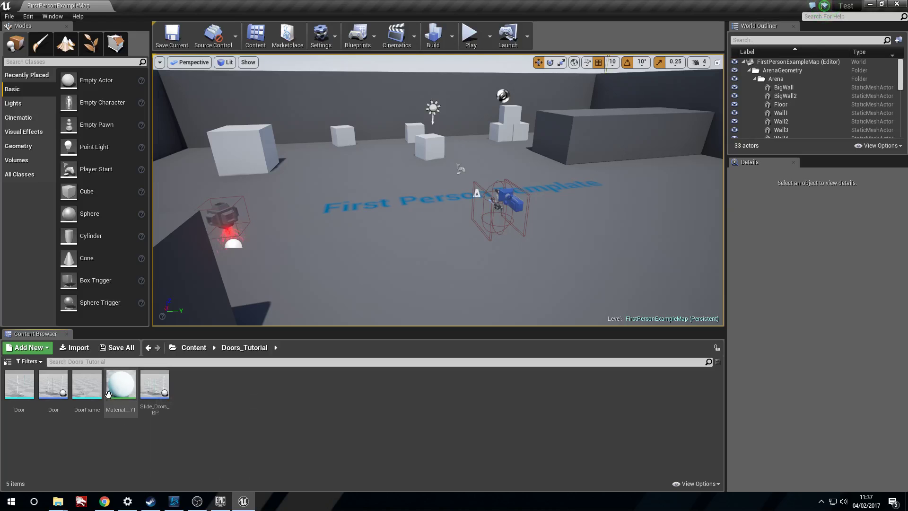
click(155, 387)
right_drag(446, 207, 446, 207)
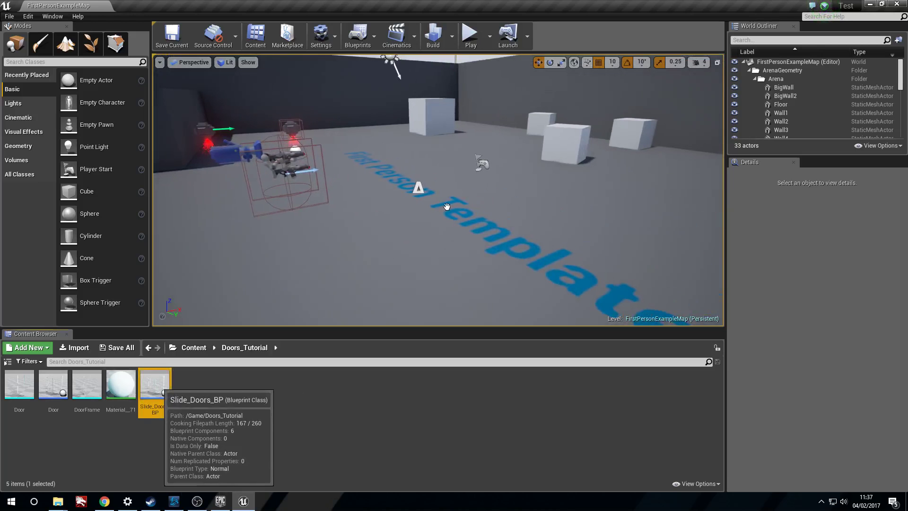
drag(446, 206, 442, 253)
right_drag(442, 253, 426, 234)
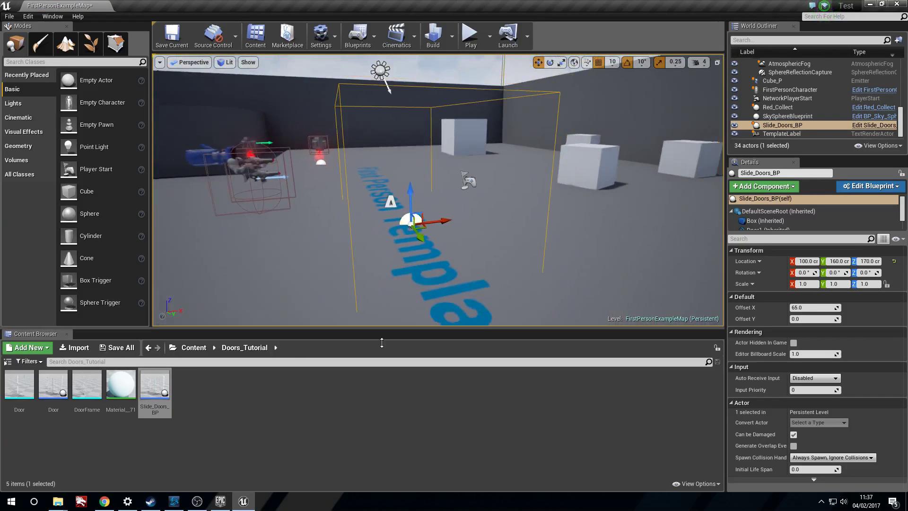
double_click(154, 388)
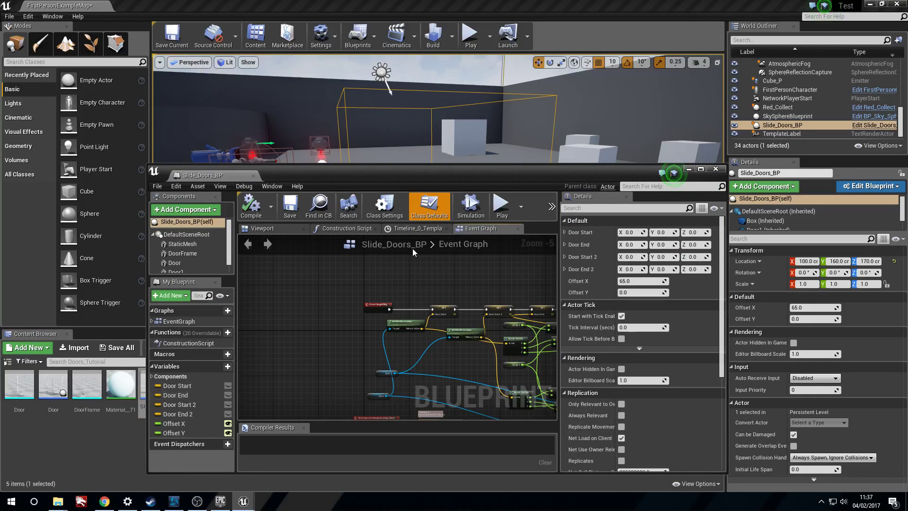
Assign the DoorFrame static mesh to the blueprint's DoorFrame component
drag(482, 169, 503, 140)
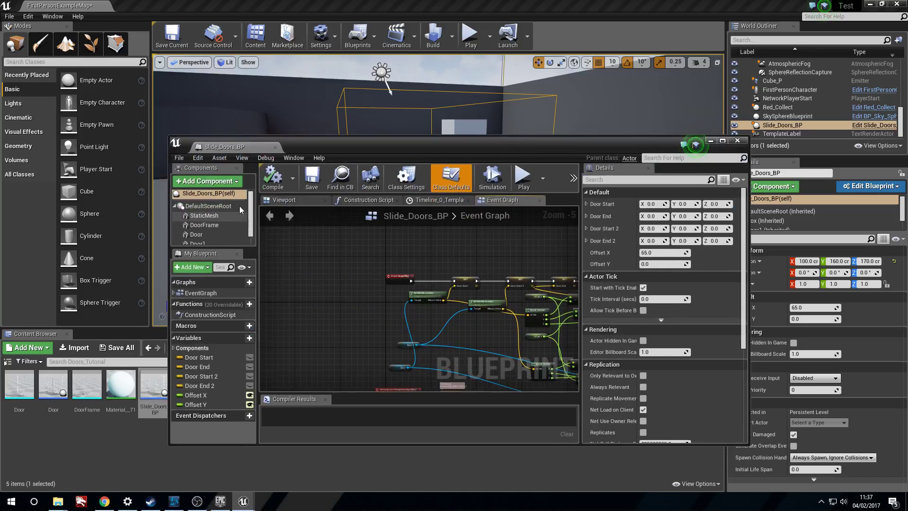
drag(565, 145, 640, 122)
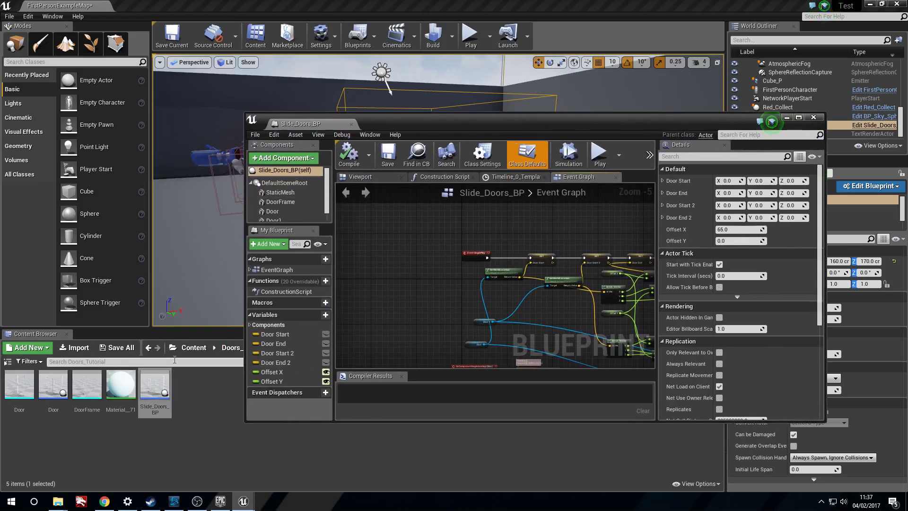
click(280, 193)
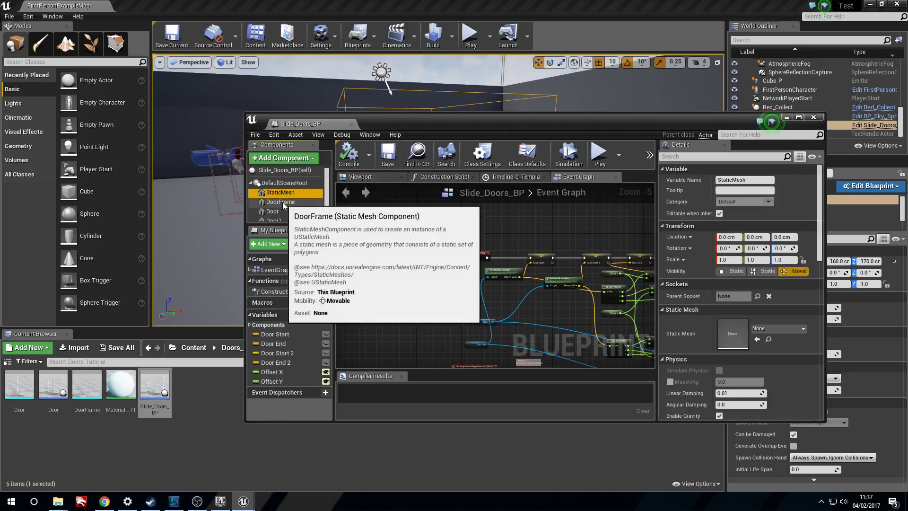
click(281, 203)
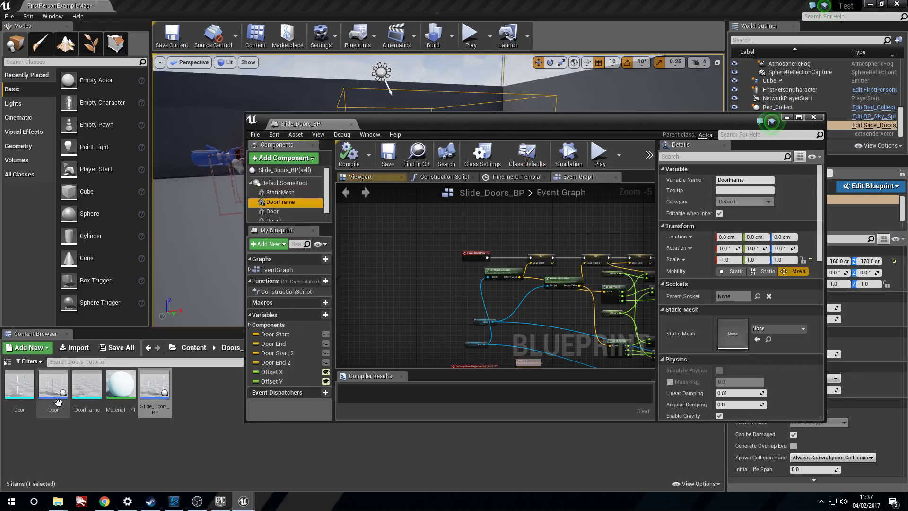
click(293, 194)
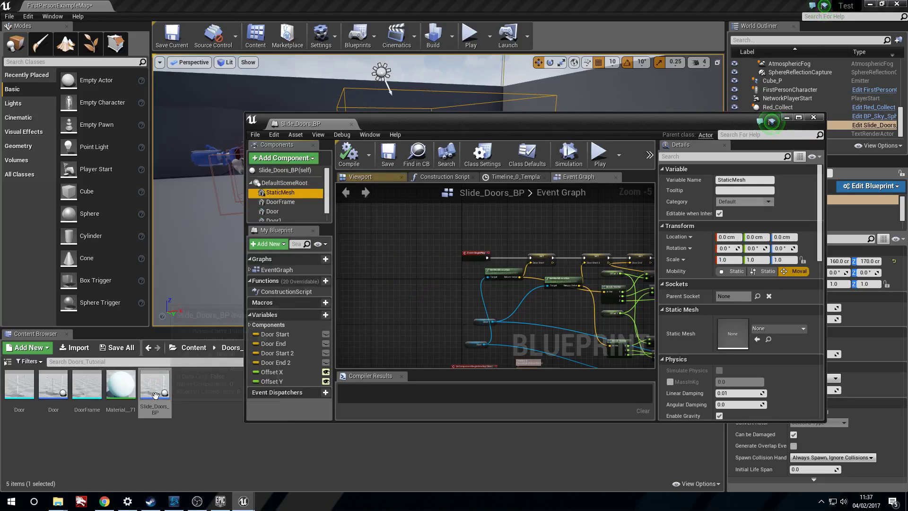
click(87, 387)
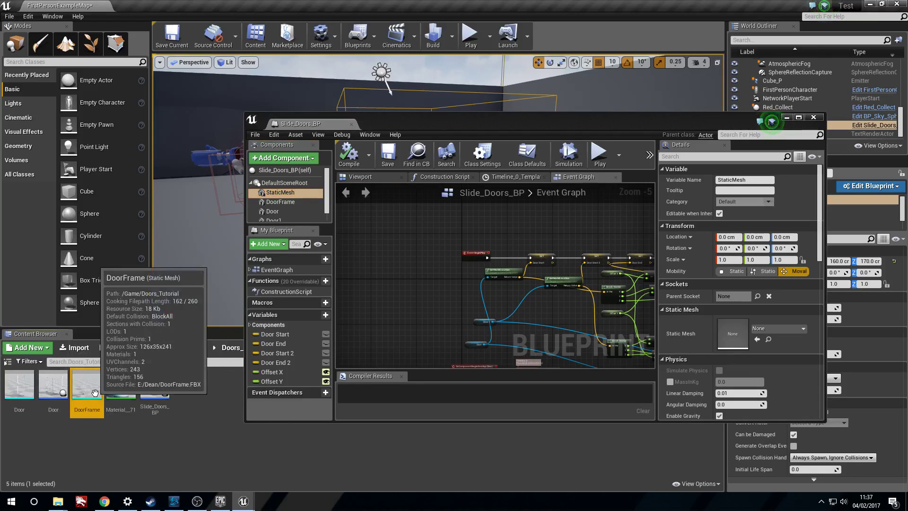
click(756, 339)
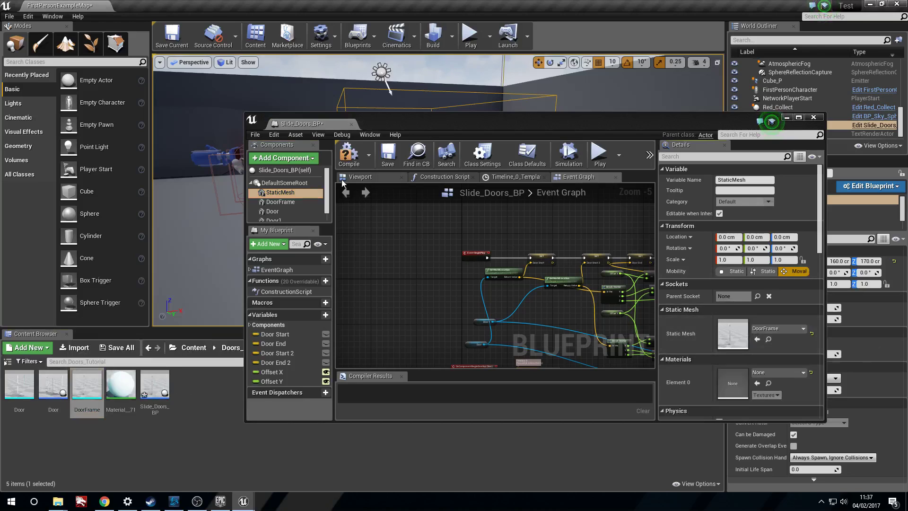
click(359, 177)
right_drag(495, 277, 493, 266)
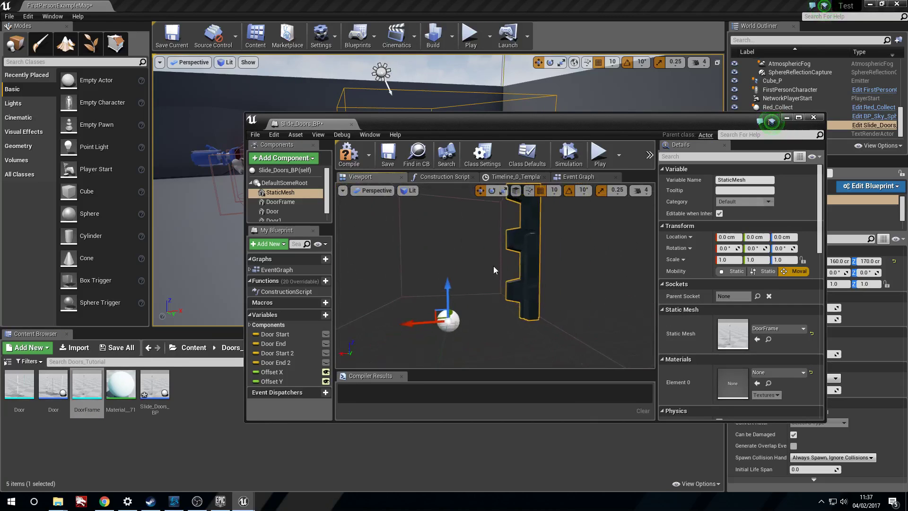
click(87, 387)
click(307, 203)
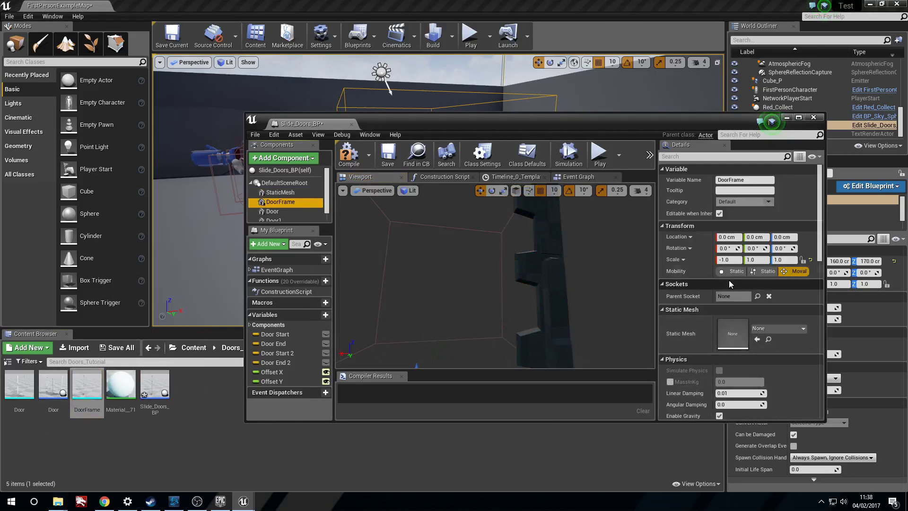
click(757, 340)
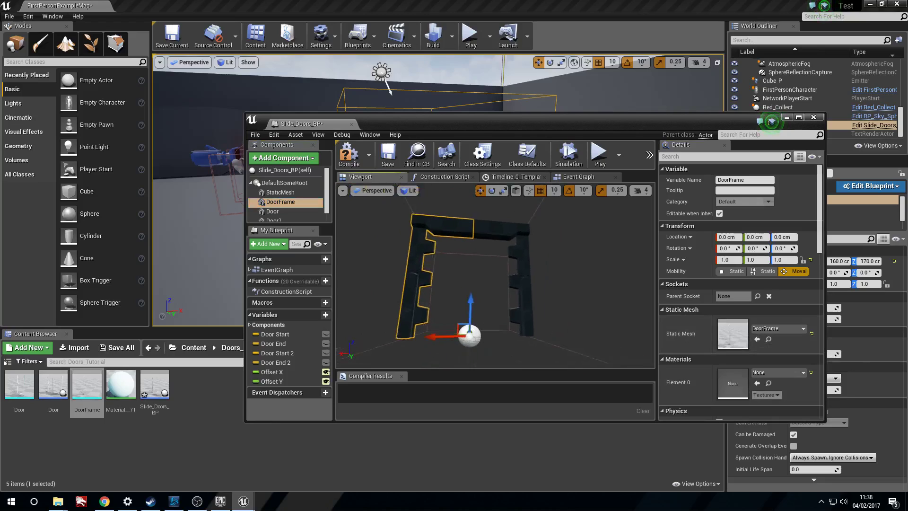
Give both the Door and Door1 components the Door static mesh
click(28, 389)
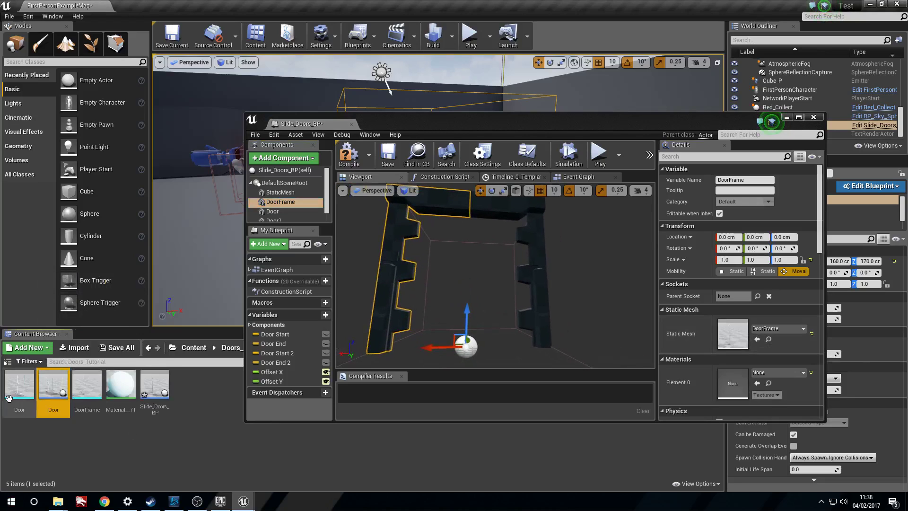
click(271, 211)
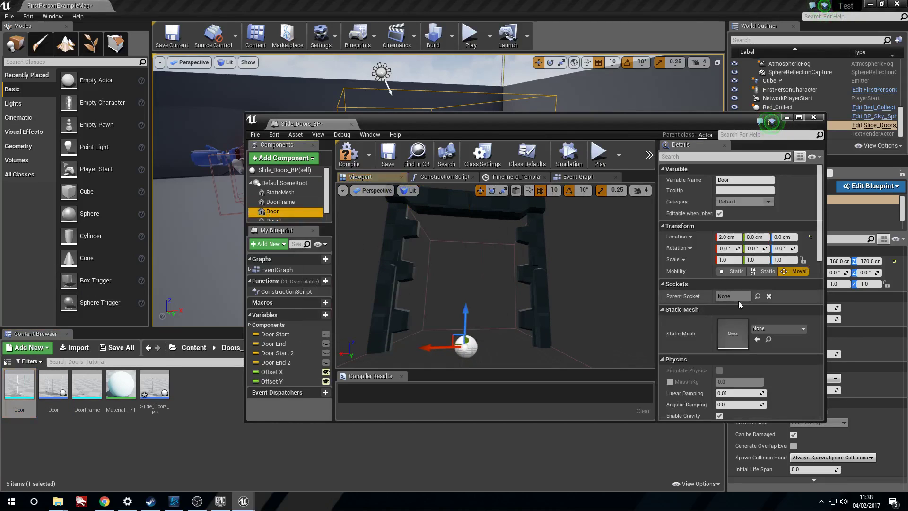
click(756, 339)
click(281, 215)
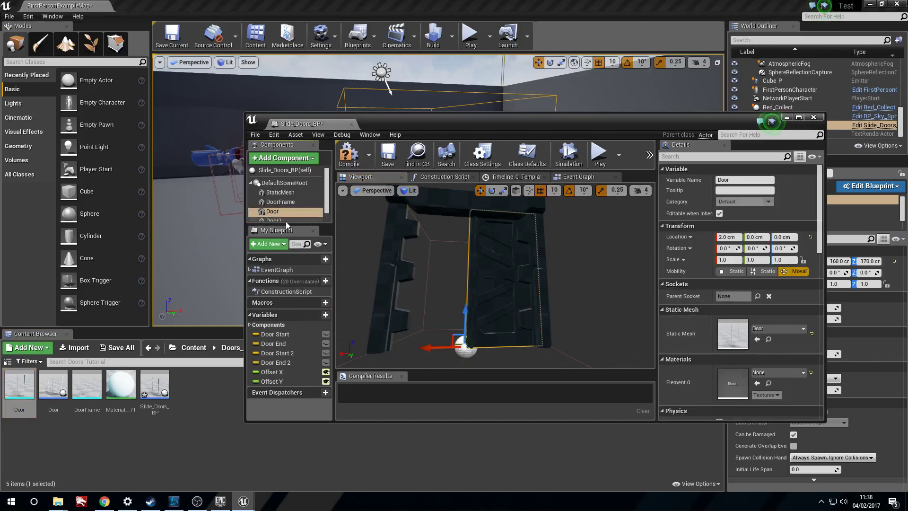
scroll(314, 193, down, 1)
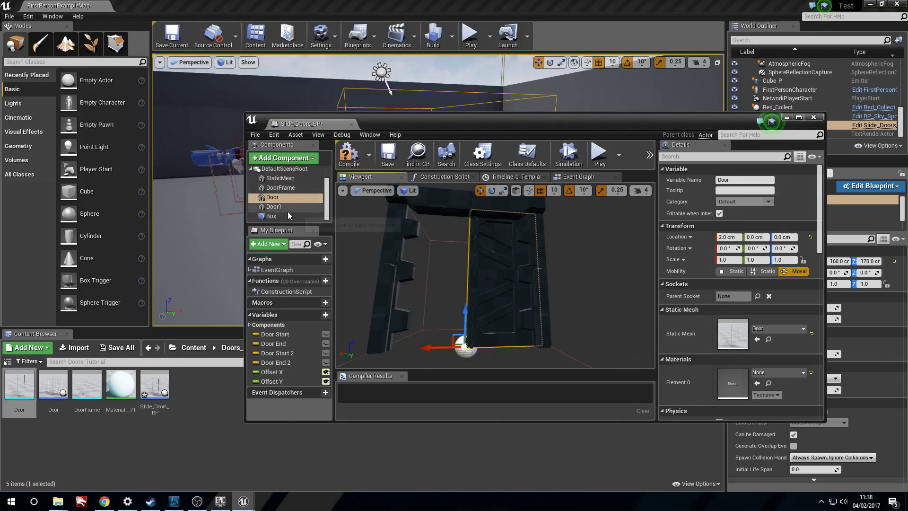
click(284, 207)
click(756, 339)
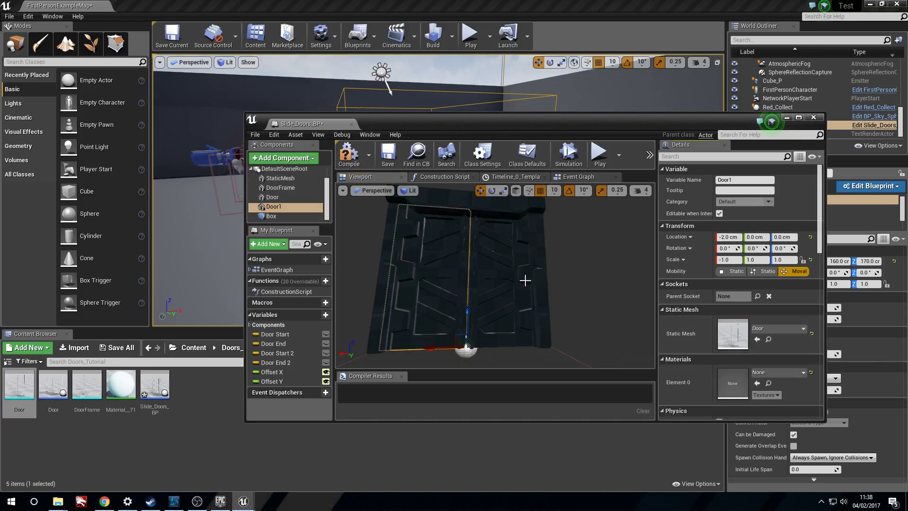
right_drag(525, 280, 525, 280)
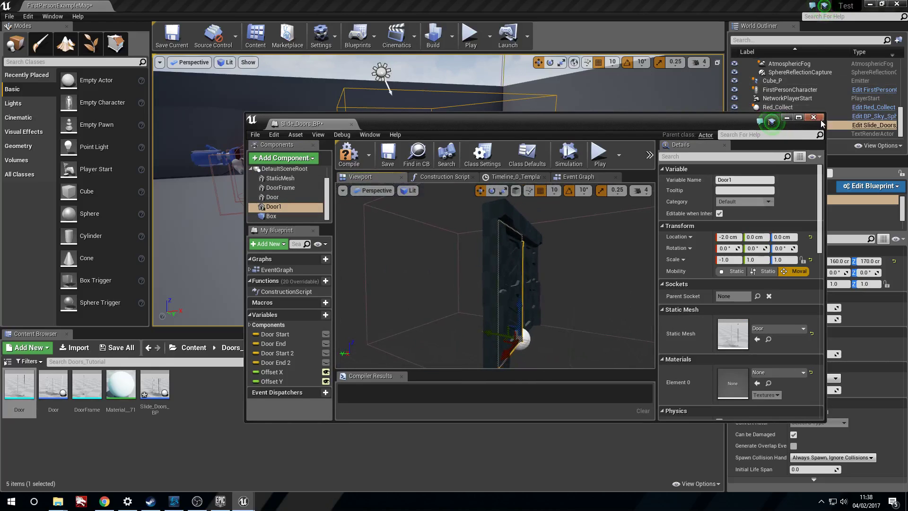
Save and close the blueprint, inspect the placed door, then delete it from the level
click(390, 158)
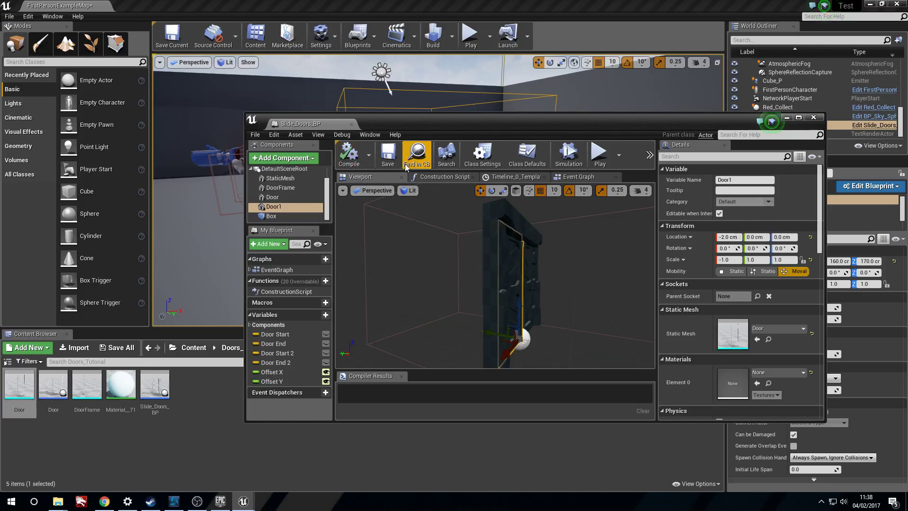
click(813, 118)
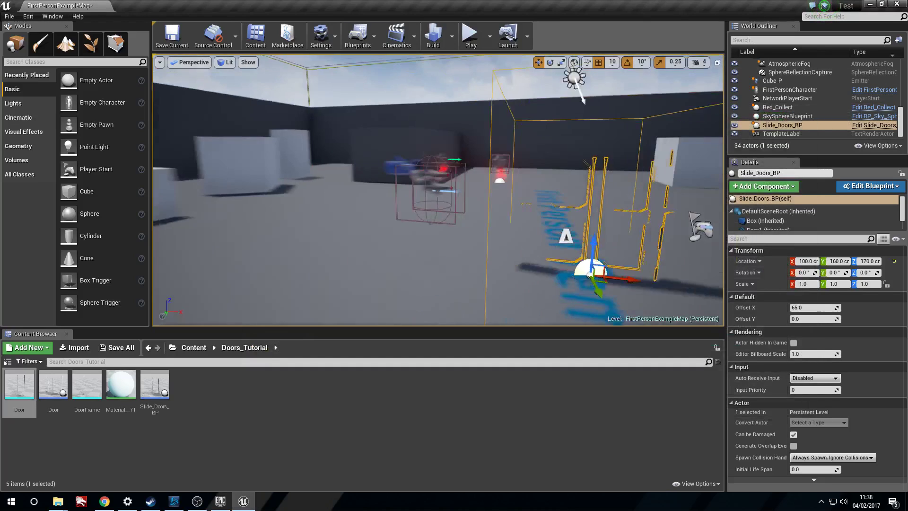
key(f)
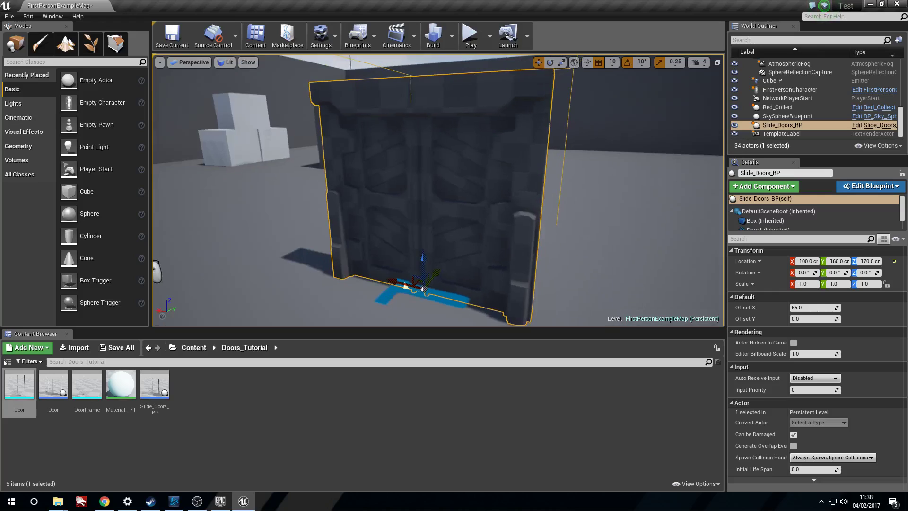
alt+drag(405, 286, 397, 278)
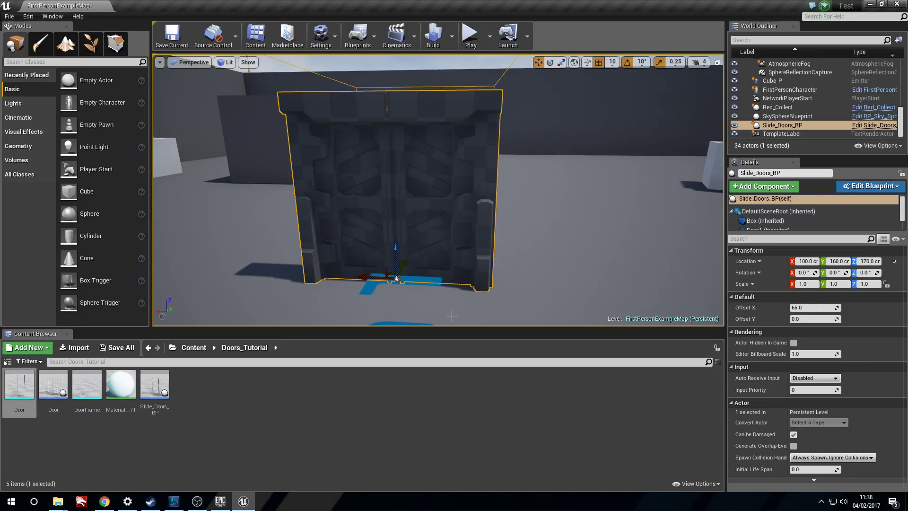
click(200, 349)
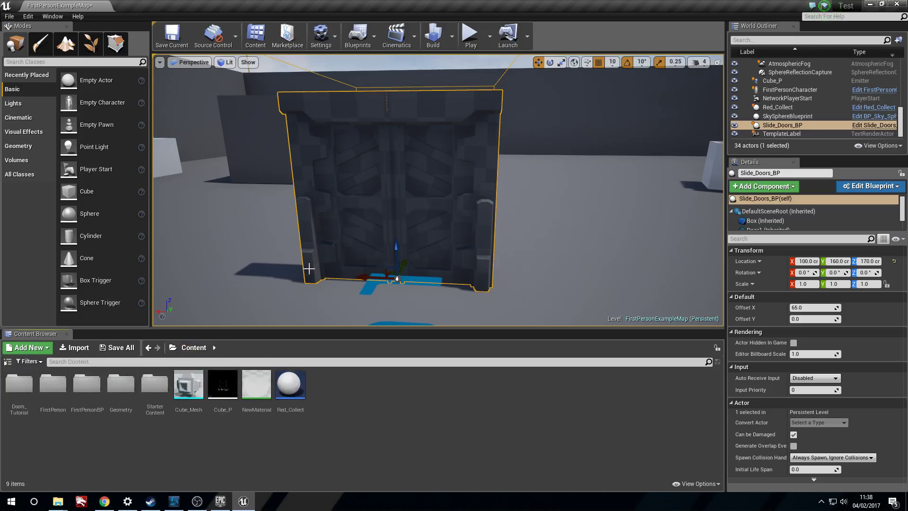
alt+drag(303, 263, 341, 263)
key(Delete)
Start migrating the Doors_Tutorial folder, saving the level when prompted
click(27, 394)
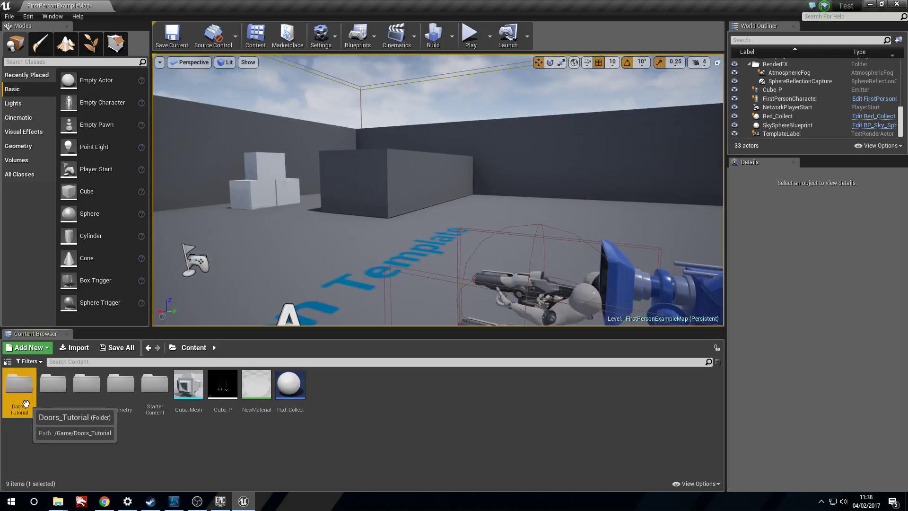
right_click(12, 402)
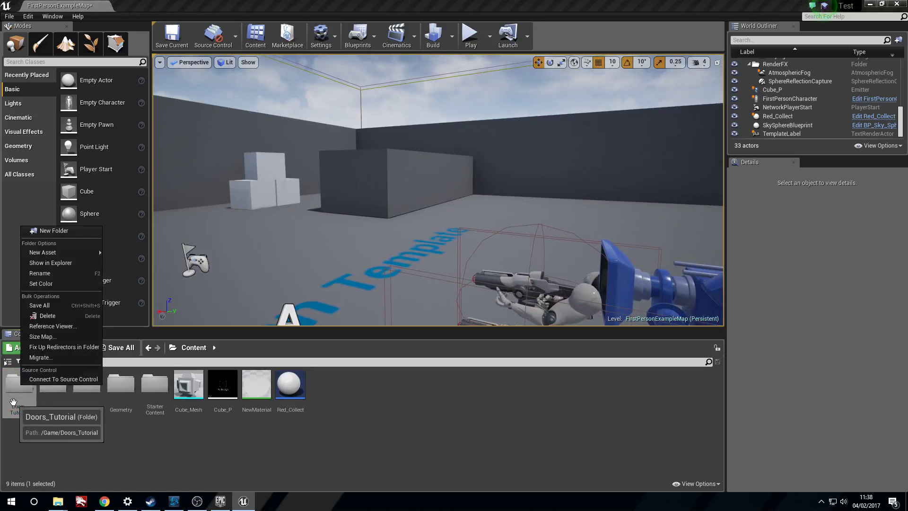
click(62, 356)
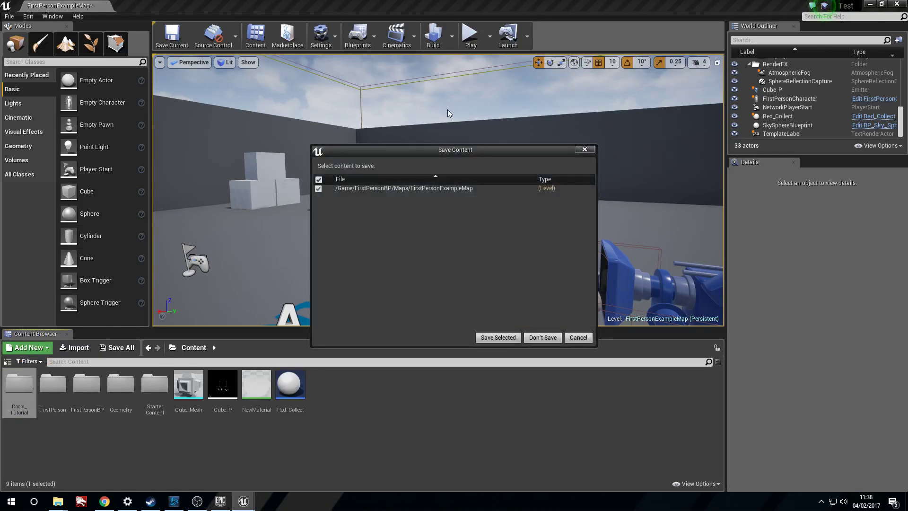
click(513, 320)
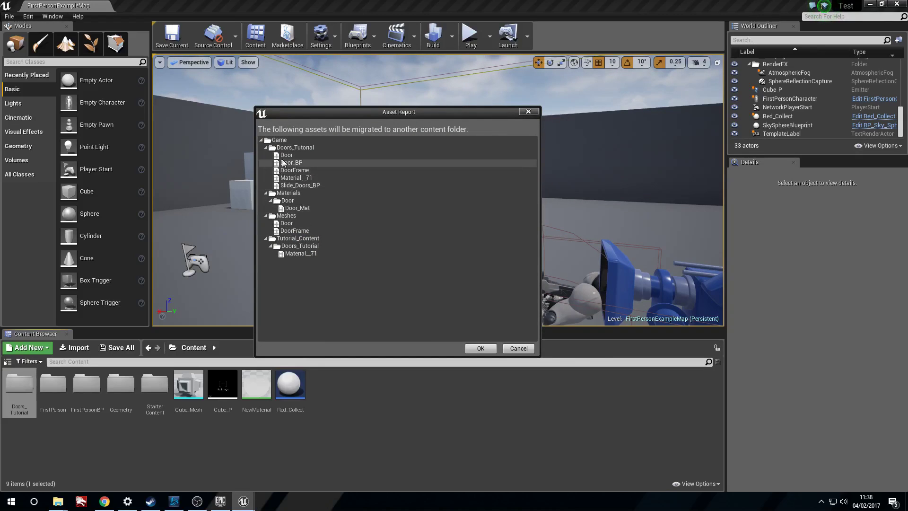
Accept the asset report and pick Test_Project > Test > Content > StarterContent as the destination
click(479, 349)
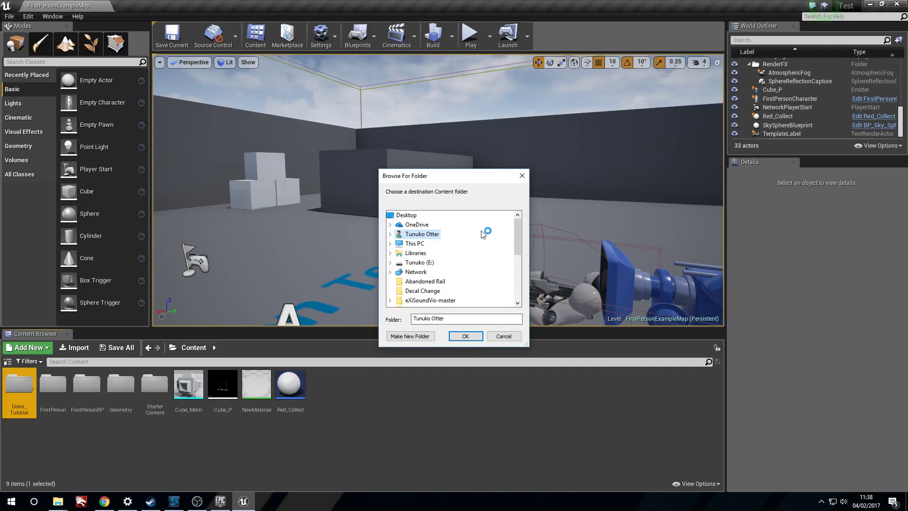
mouse_move(520, 242)
mouse_down()
mouse_move(513, 289)
mouse_move(509, 268)
mouse_up()
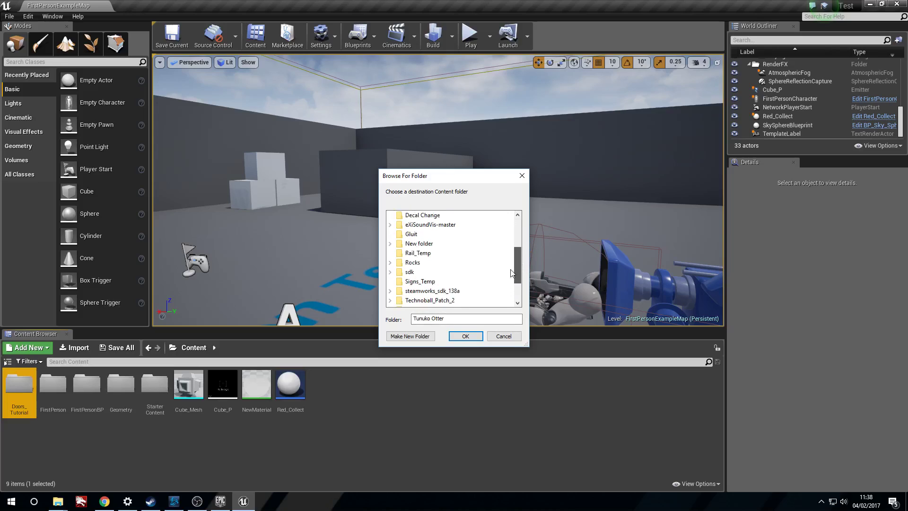
scroll(510, 268, up, 2)
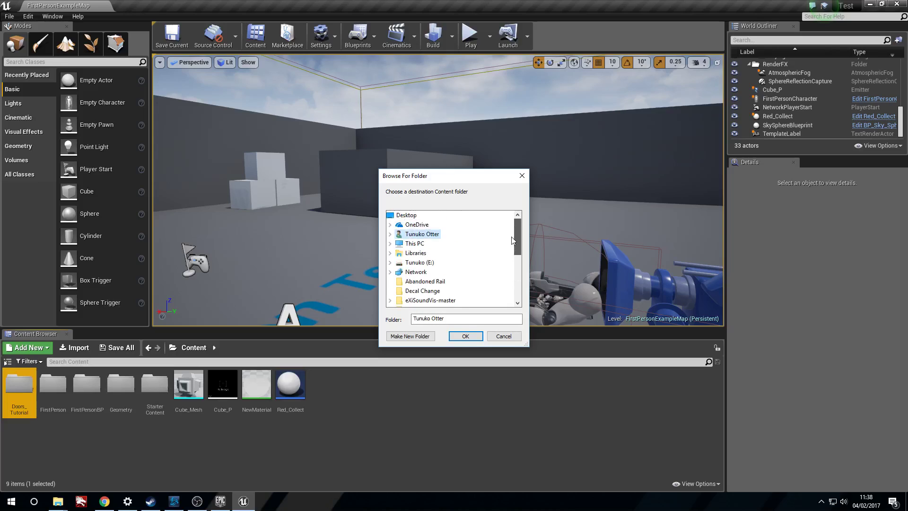
scroll(508, 284, down, 2)
scroll(506, 299, down, 3)
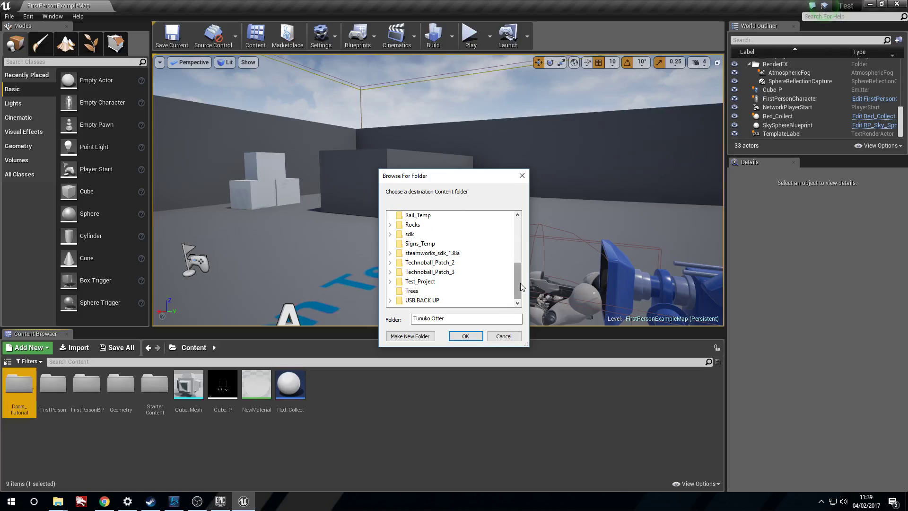
mouse_move(520, 283)
mouse_down()
mouse_move(517, 265)
mouse_move(508, 300)
mouse_up()
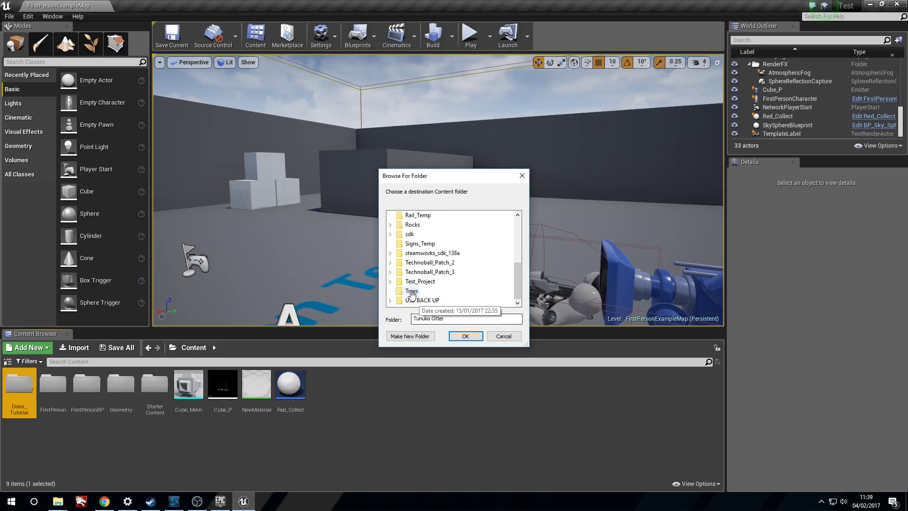
mouse_move(411, 291)
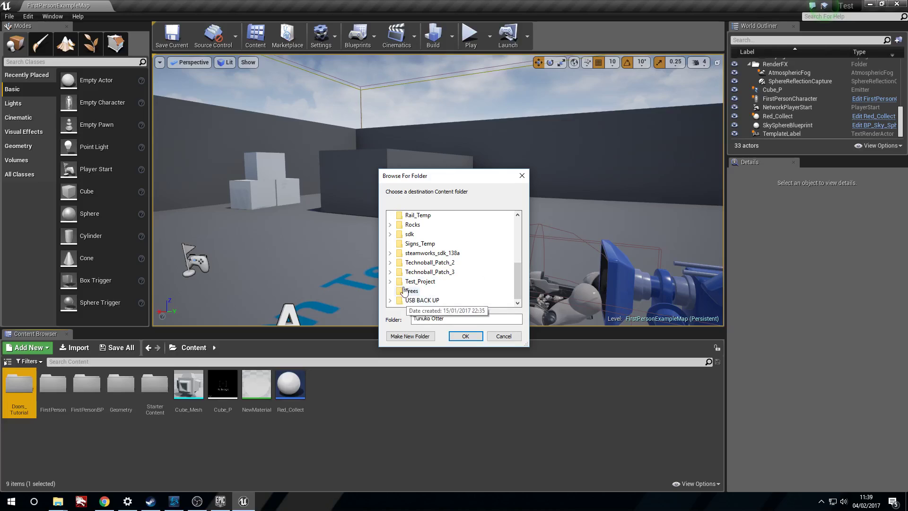
click(390, 281)
scroll(473, 270, down, 1)
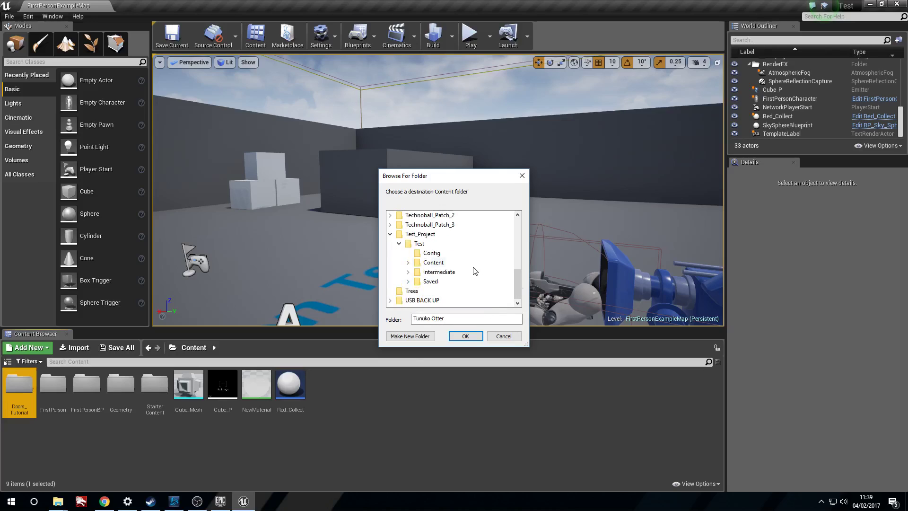
click(408, 263)
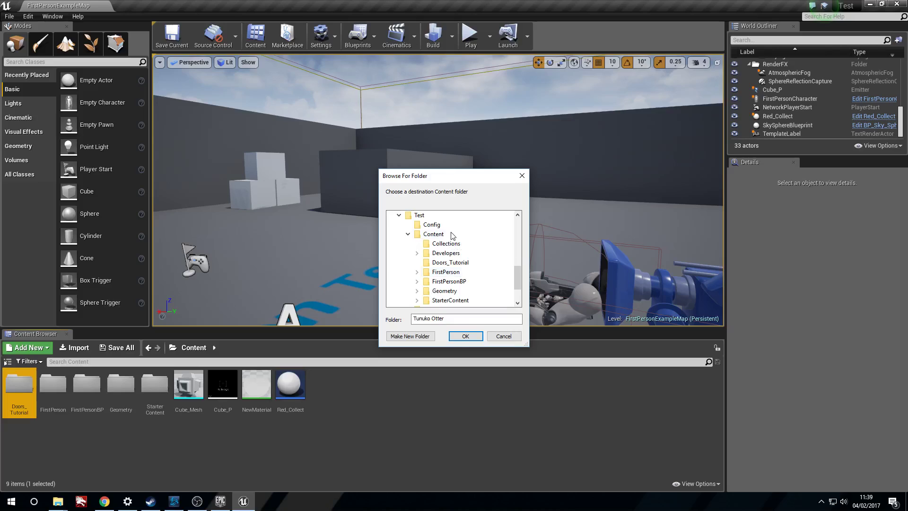
scroll(453, 241, down, 1)
scroll(475, 267, up, 1)
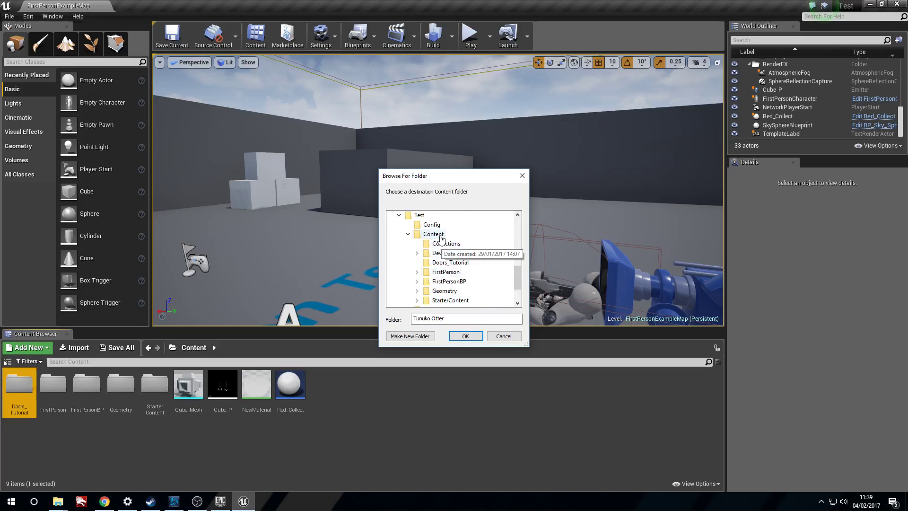
click(426, 336)
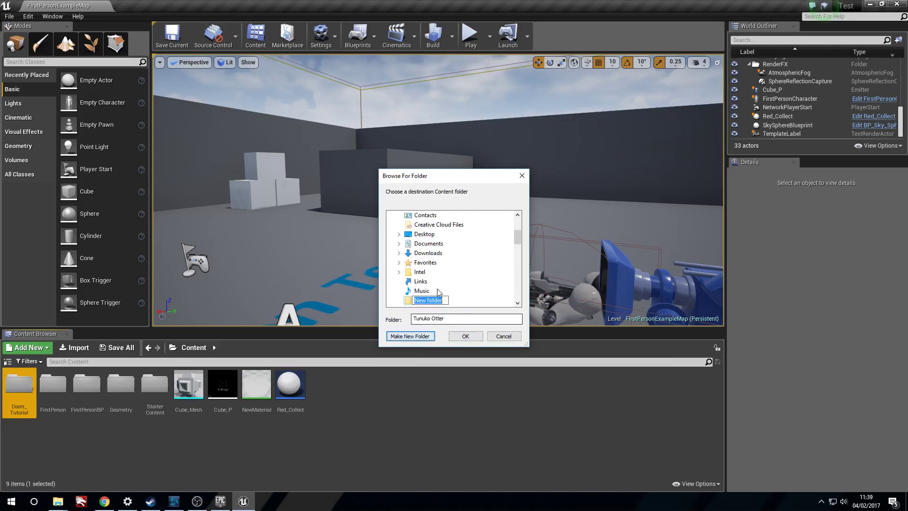
scroll(460, 284, up, 3)
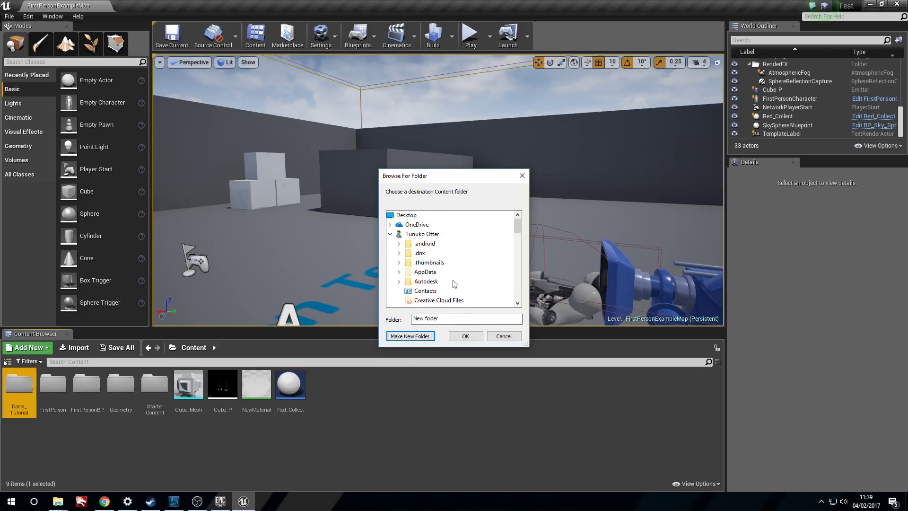
scroll(453, 284, down, 3)
scroll(453, 284, down, 2)
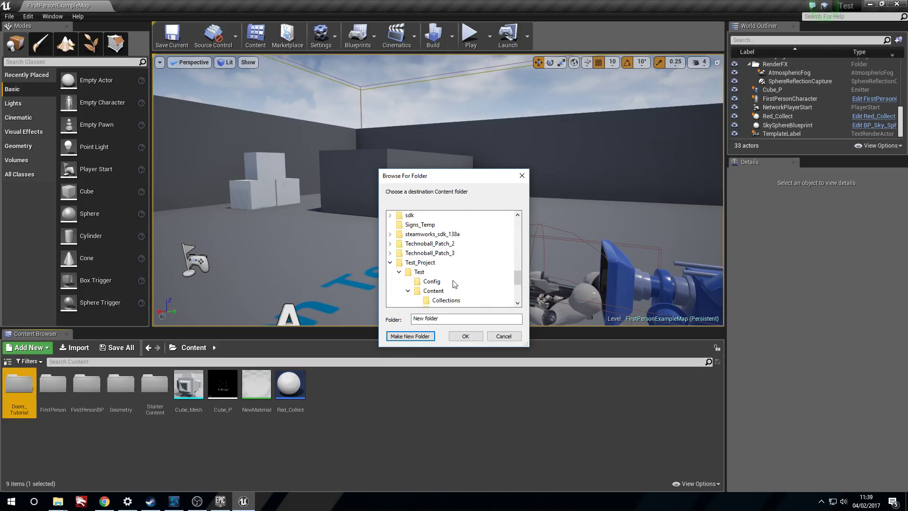
scroll(453, 284, down, 2)
scroll(454, 284, down, 1)
scroll(453, 284, up, 2)
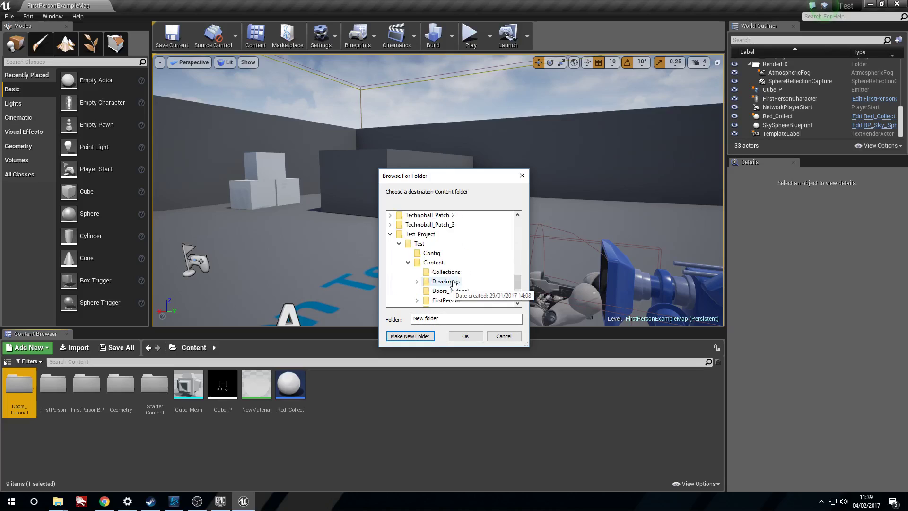
click(420, 234)
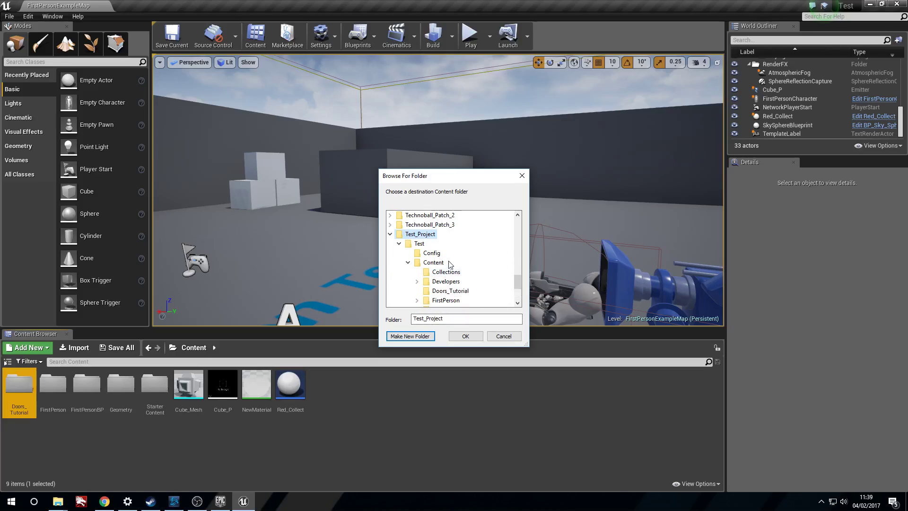
click(434, 263)
scroll(444, 266, down, 1)
scroll(442, 265, down, 2)
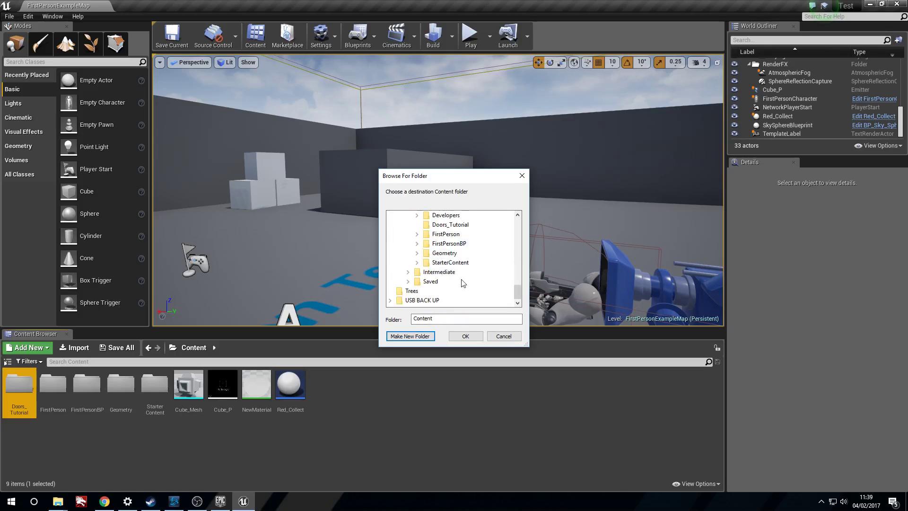
scroll(461, 283, up, 2)
scroll(461, 283, down, 1)
click(450, 291)
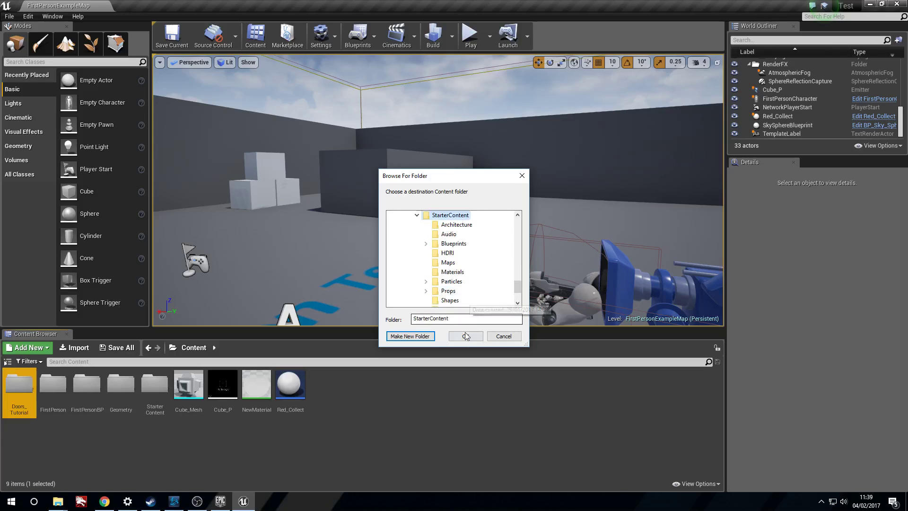
click(466, 337)
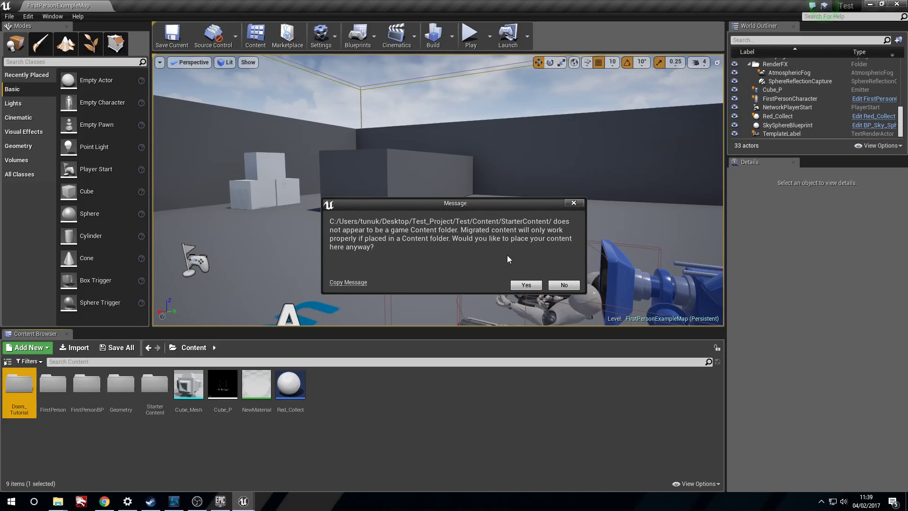
Approve the migration despite the warning, then review and close the Message Log
click(564, 285)
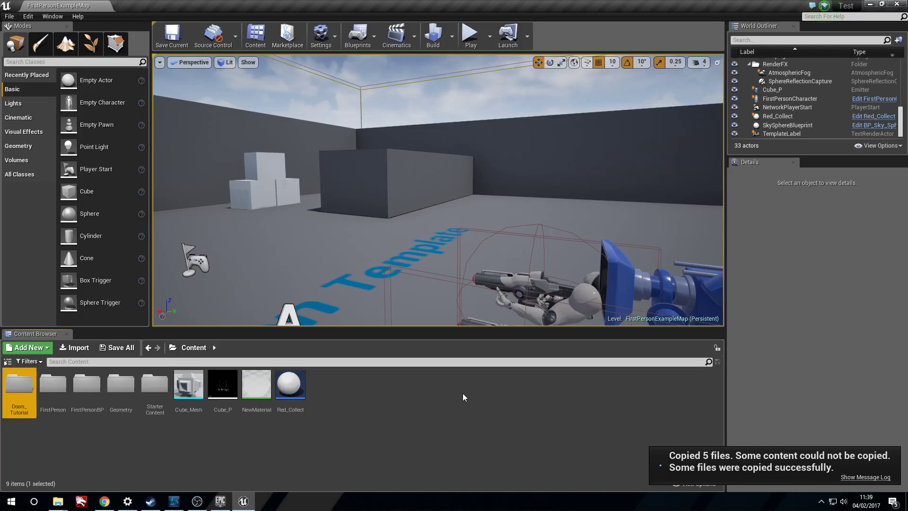
click(865, 477)
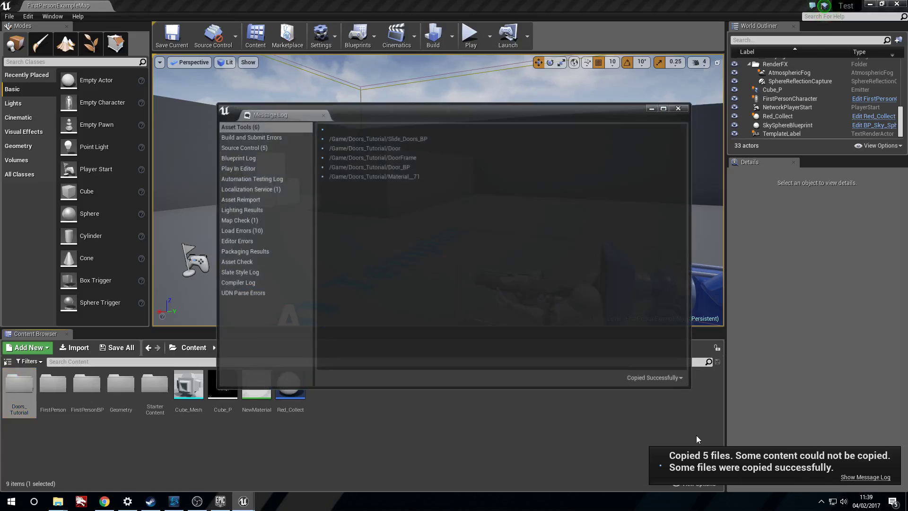
click(679, 108)
Browse StarterContent > Doors_Tutorial to check the five migrated door assets
click(162, 390)
double_click(162, 390)
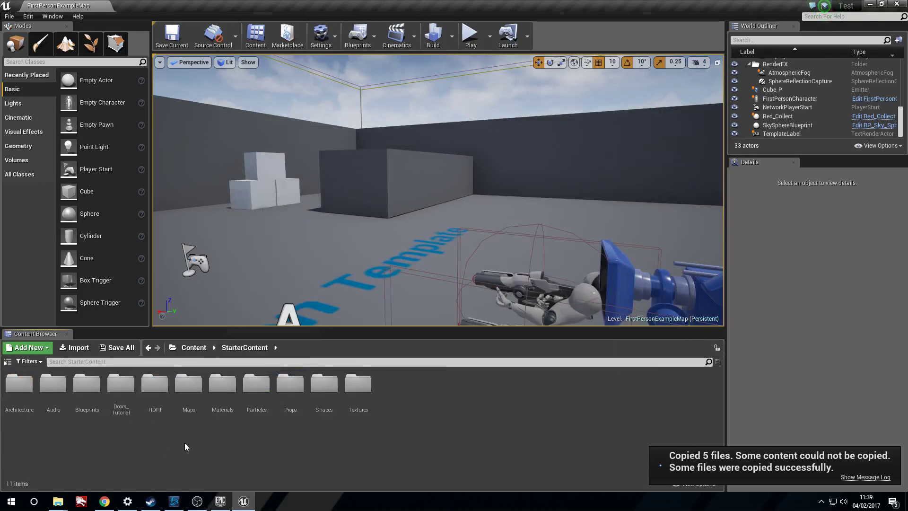
click(120, 388)
double_click(120, 389)
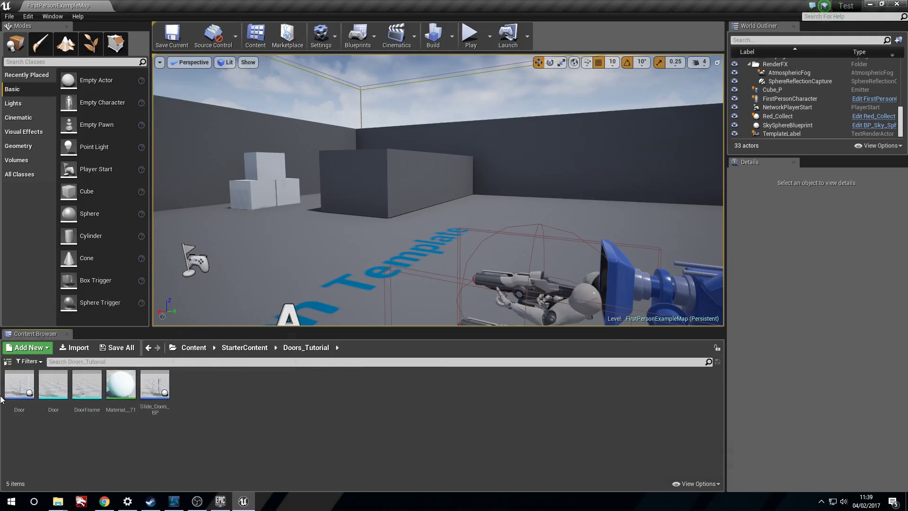
click(235, 348)
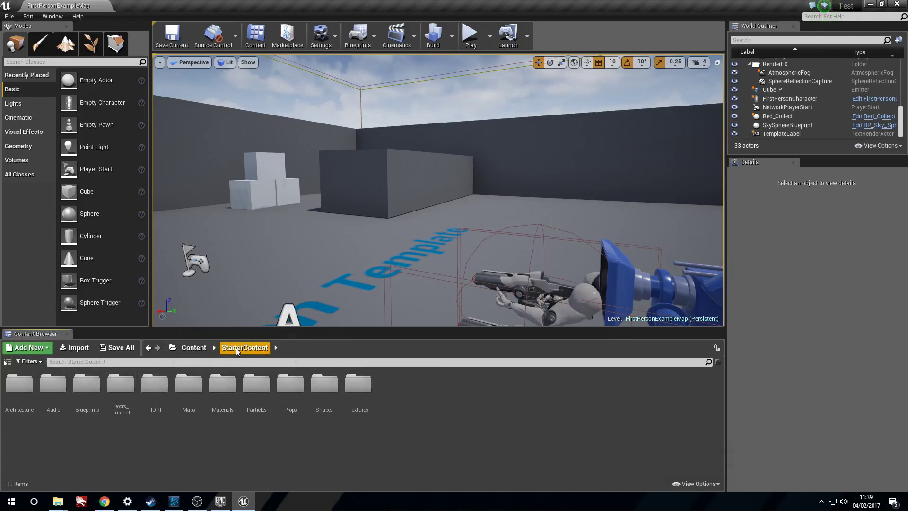
click(112, 394)
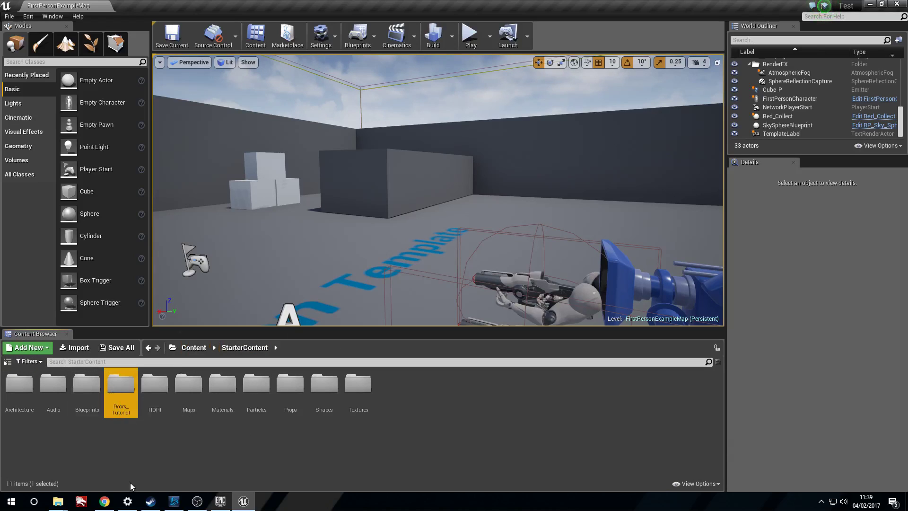
Go back to the top Content folder and fly the camera toward the character
right_drag(212, 284, 298, 270)
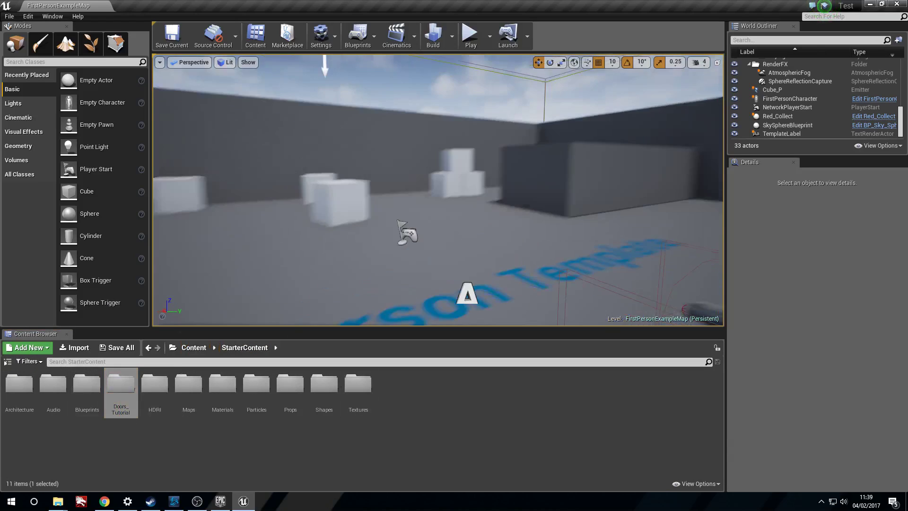
click(183, 347)
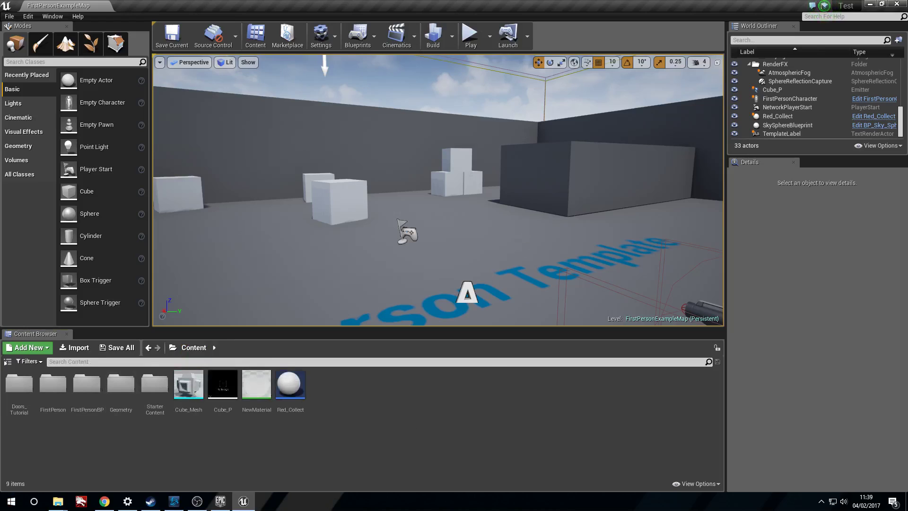
right_drag(320, 213, 369, 207)
right_drag(426, 192, 398, 191)
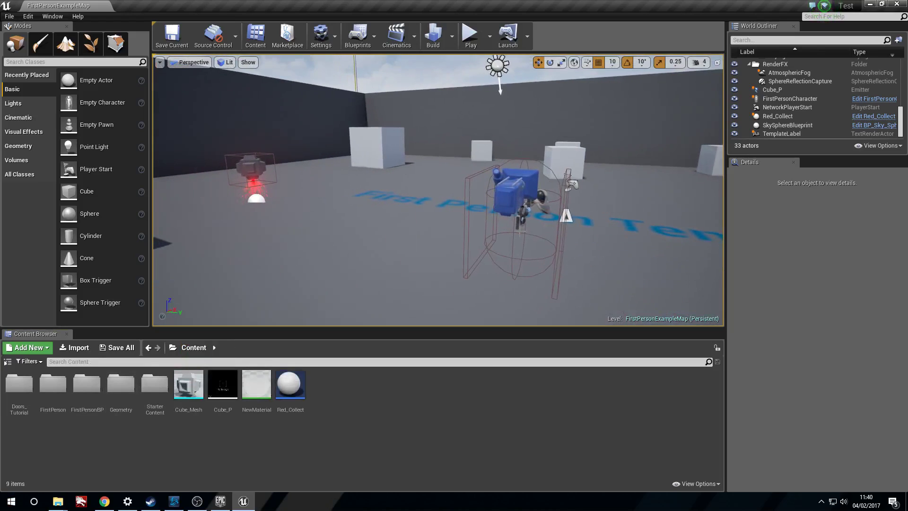